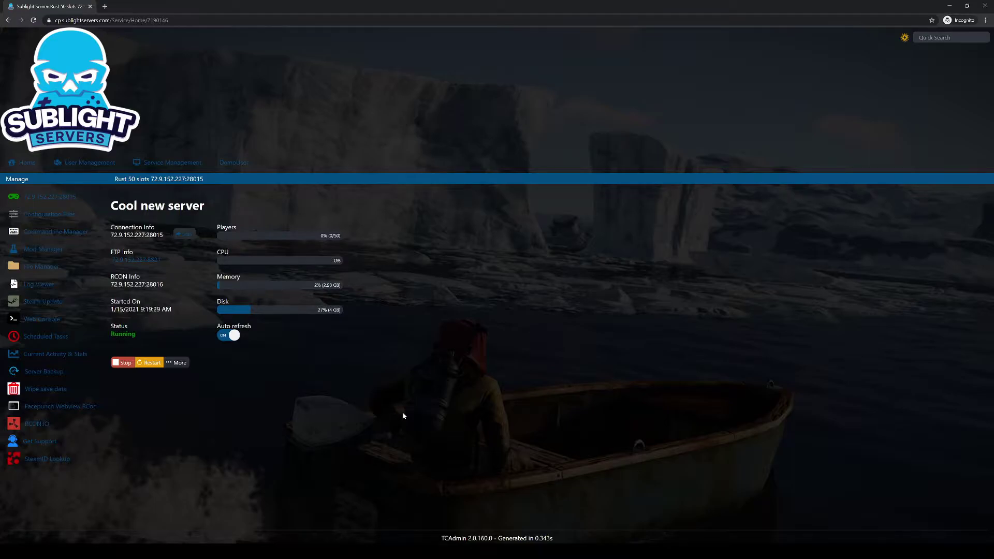
- Stop the Rust server and open the SteamID lookup site alongside the control panel
{"action": "left_click", "coordinate": [124, 366]}
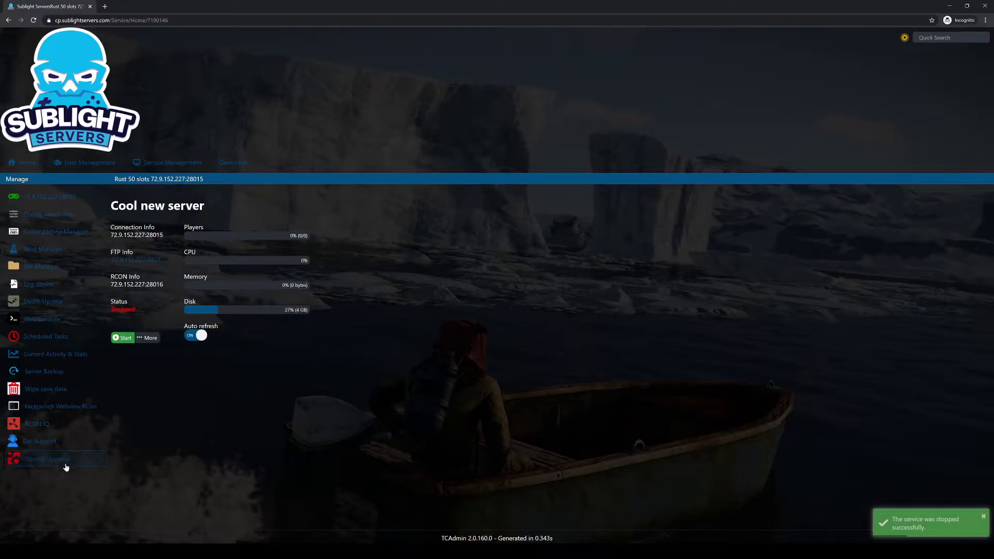
{"action": "left_click", "coordinate": [49, 461]}
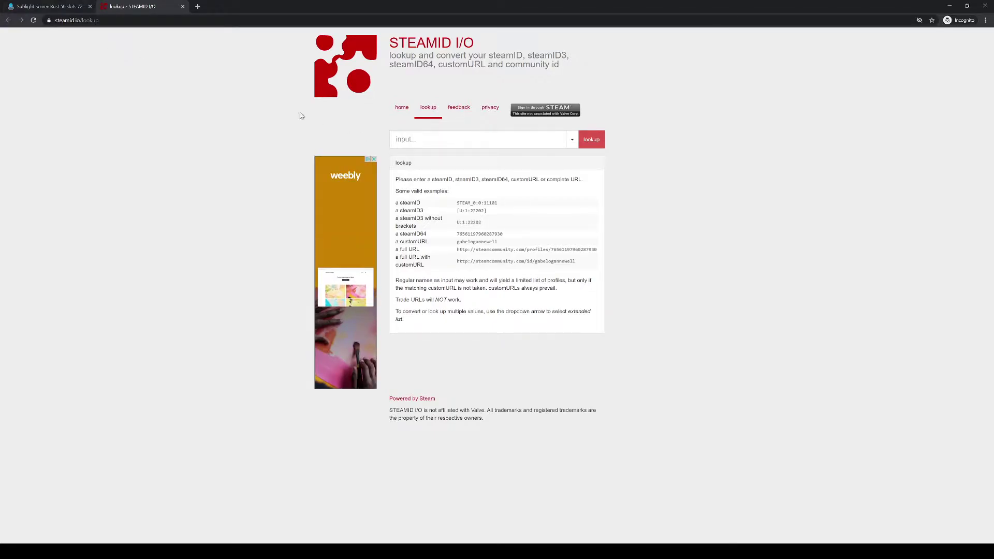
{"action": "left_click", "coordinate": [49, 10]}
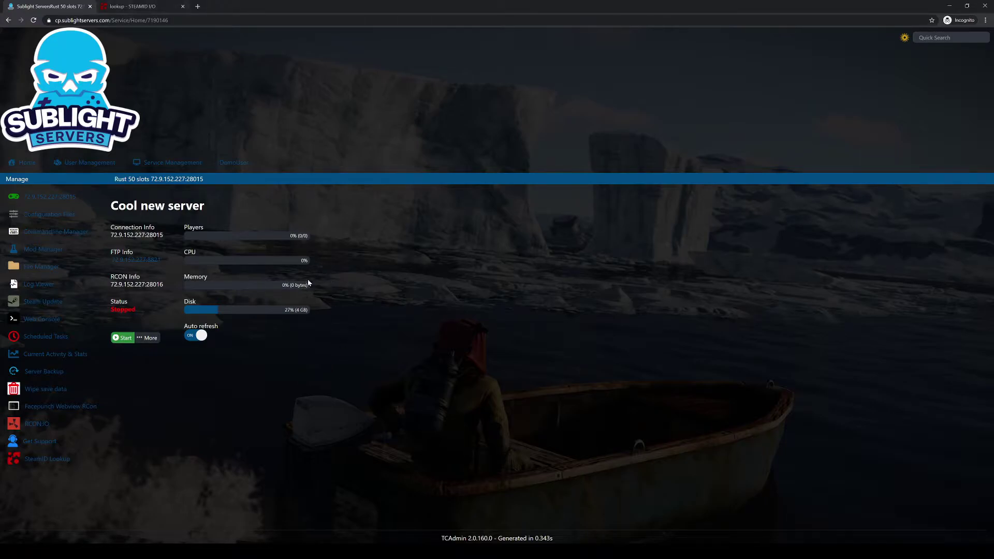
- Open server\myserver\cfg\users.cfg in the text editor and begin its first line with ownerid
{"action": "left_click", "coordinate": [49, 215]}
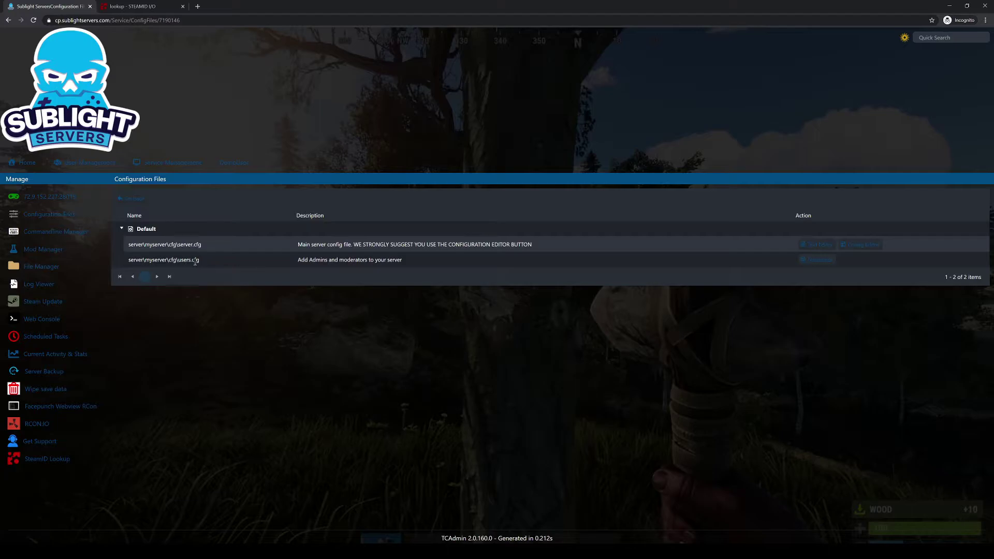
{"action": "left_click", "coordinate": [807, 260]}
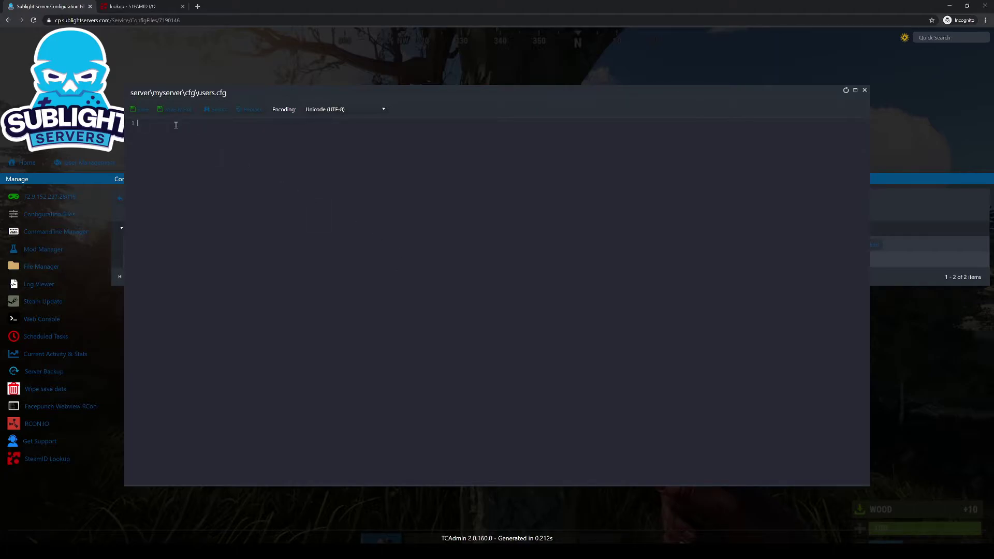
{"action": "type", "text": "ownerid"}
- Look up the owner's Steam username on the SteamID site and copy the steamID64 value
{"action": "left_click", "coordinate": [136, 6]}
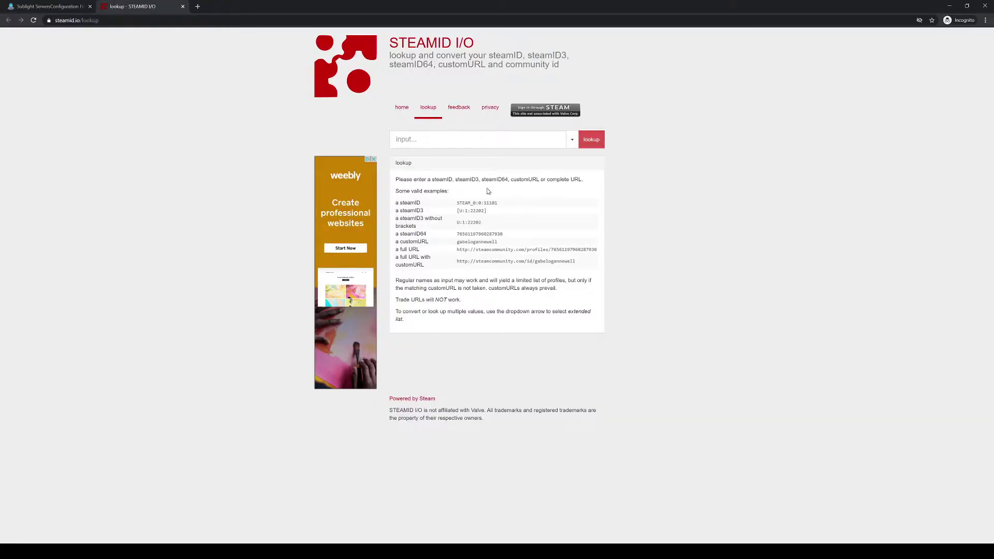
{"action": "left_click", "coordinate": [484, 138]}
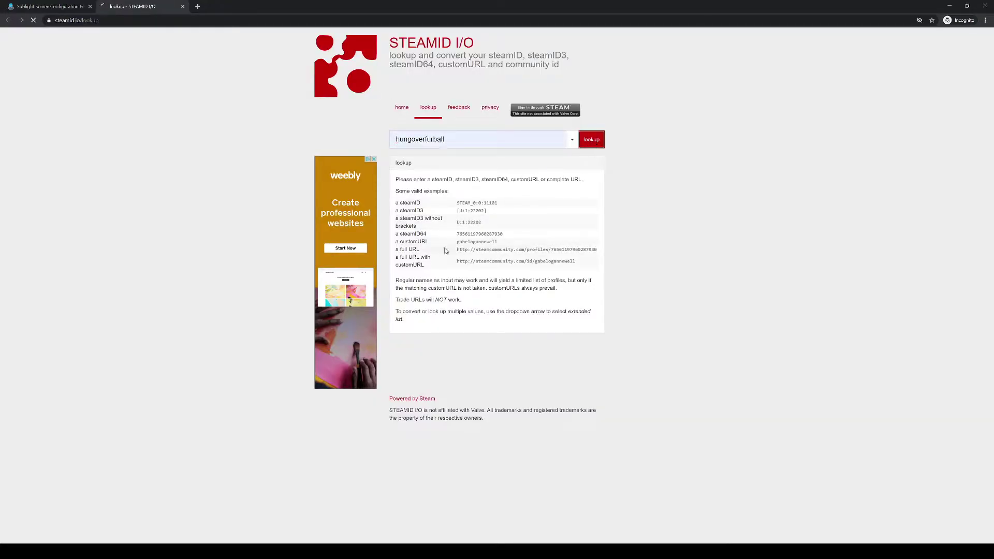
{"action": "left_click", "coordinate": [592, 141]}
{"action": "left_click", "coordinate": [595, 195]}
{"action": "left_click", "coordinate": [62, 7]}
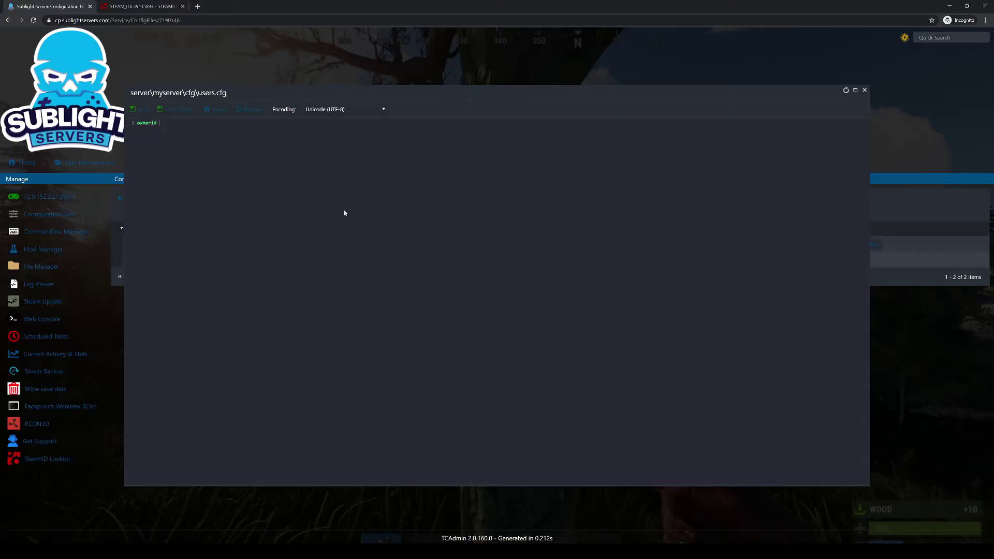
- Complete the ownerid line with the copied steamID64, the owner's username in quotes and the reason "Because he is owner"
{"action": "left_click", "coordinate": [193, 122]}
{"action": "key", "text": "ctrl+v"}
{"action": "type", "text": "ungoverfurbal"}
{"action": "type", "text": "ecause he is owner"}
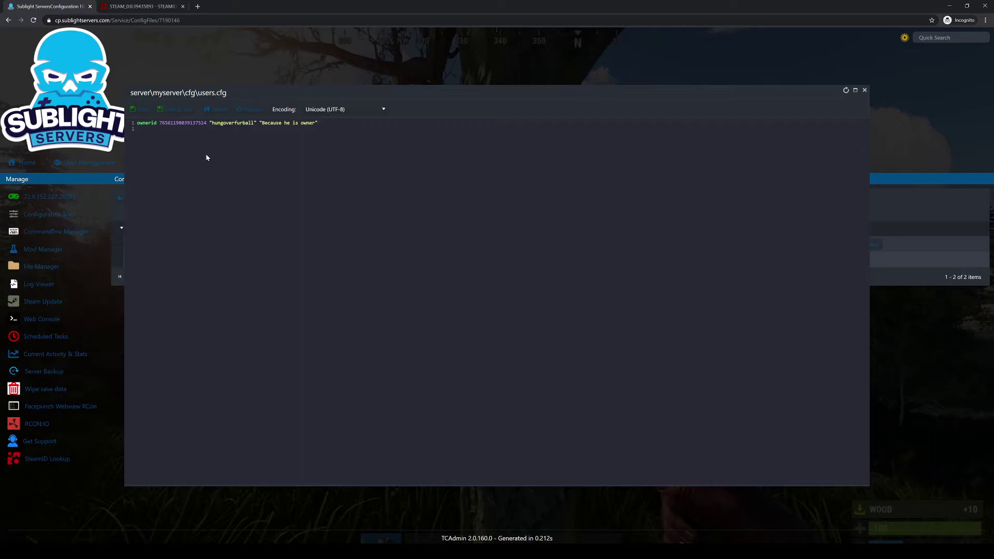
- Add a second line with moderatorid, the copied steamID64, the moderator's username in quotes and the reason "New mod in training"
{"action": "type", "text": "moderatorid"}
{"action": "left_click", "coordinate": [138, 6]}
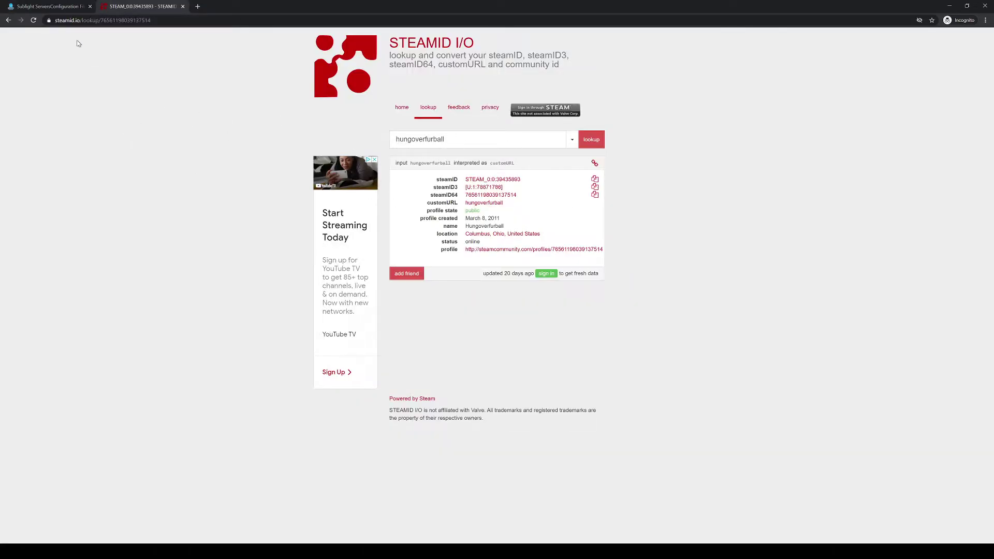
{"action": "left_click", "coordinate": [69, 7]}
{"action": "left_click", "coordinate": [180, 133]}
{"action": "key", "text": "ctrl+v"}
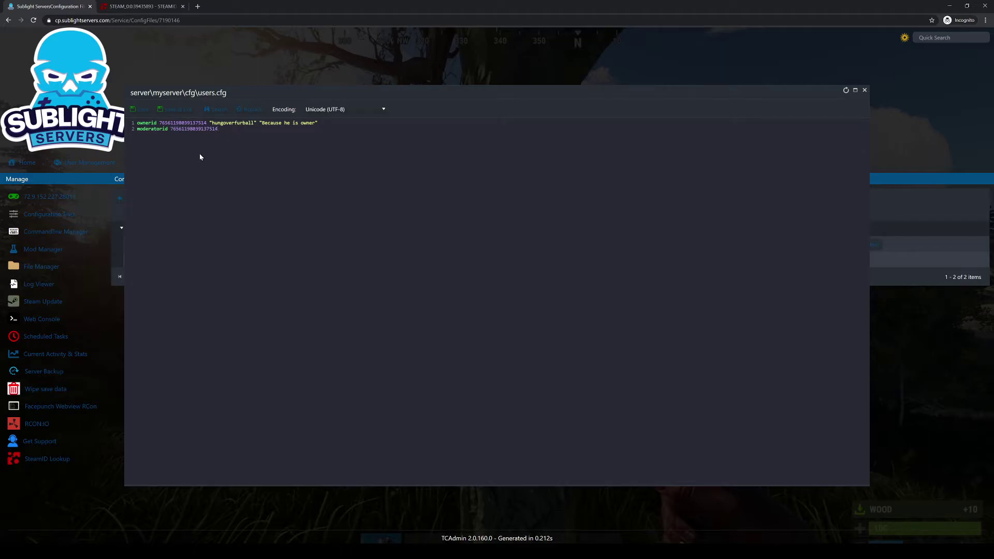
{"action": "type", "text": "\"hungoverfurba"}
{"action": "type", "text": "ll\" \"New mod in training"}
{"action": "left_click", "coordinate": [218, 129]}
{"action": "key", "text": "End"}
{"action": "left_click", "coordinate": [246, 130]}
{"action": "left_click", "coordinate": [223, 130]}
{"action": "left_click", "coordinate": [355, 127]}
- Save and close users.cfg, and reopen it briefly to check the owner and moderator entries
{"action": "left_click", "coordinate": [170, 111]}
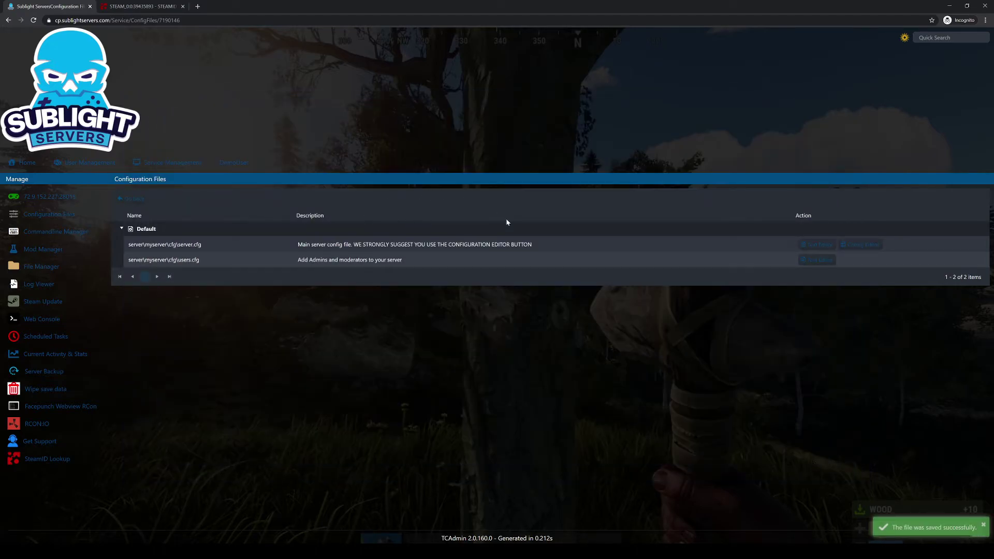
{"action": "left_click", "coordinate": [817, 260]}
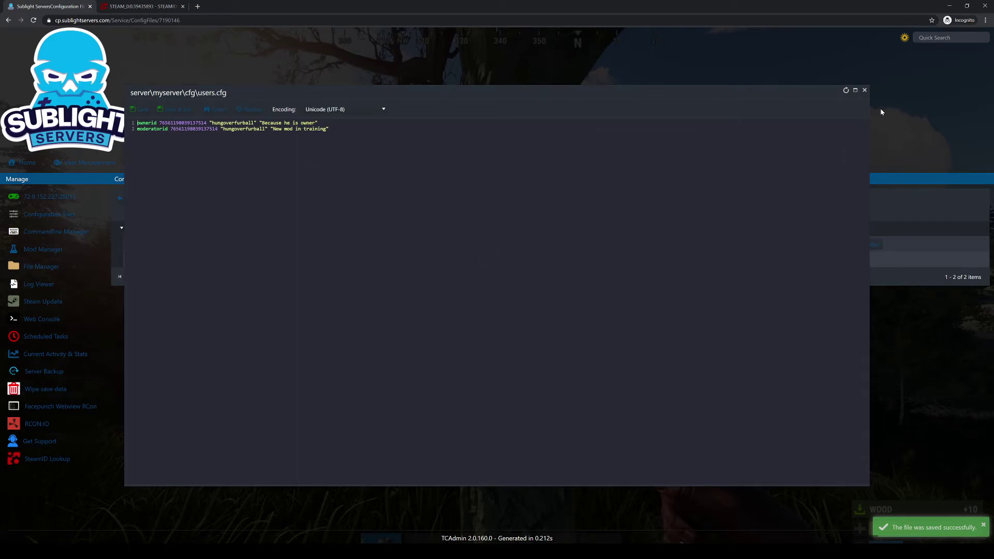
{"action": "left_click", "coordinate": [865, 90]}
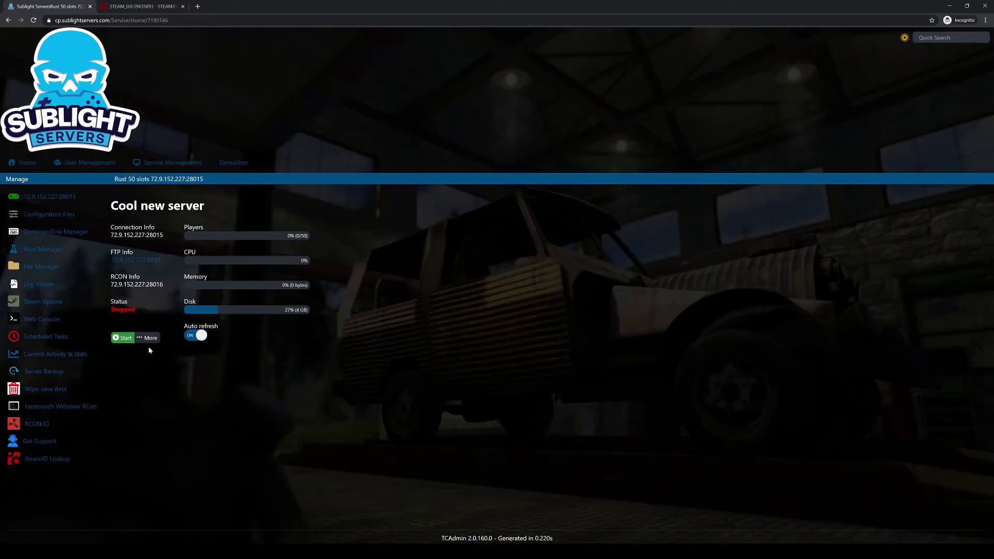
- Start the Rust server, check its startup progress in the Web Console and return to the service overview
{"action": "left_click", "coordinate": [118, 340]}
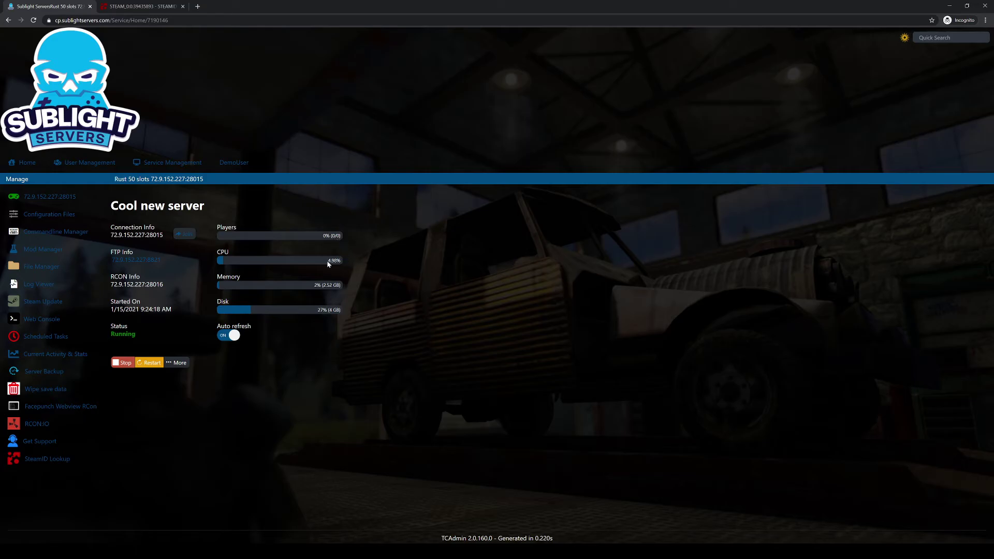
{"action": "left_click_drag", "start_coordinate": [113, 207], "coordinate": [221, 209]}
{"action": "left_click", "coordinate": [71, 321]}
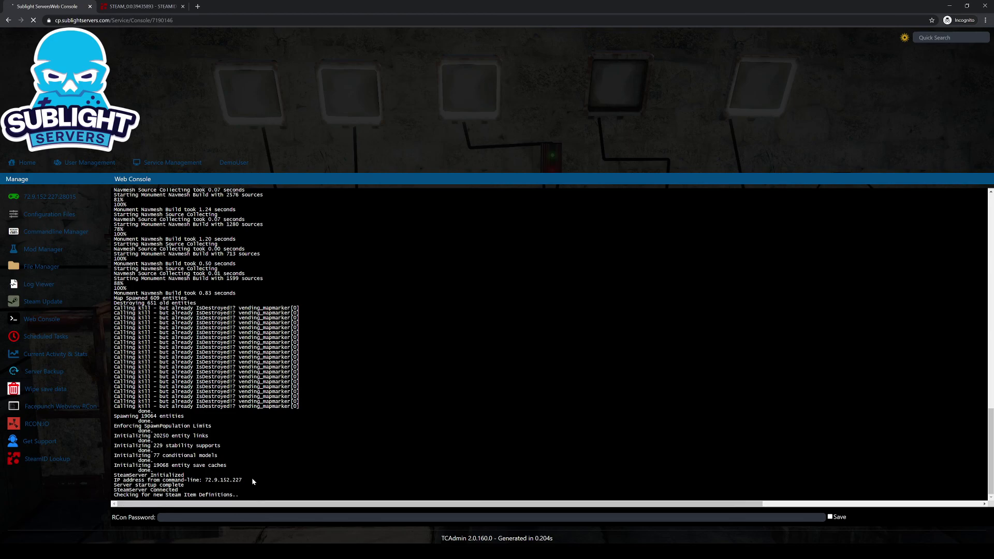
{"action": "left_click", "coordinate": [73, 197]}
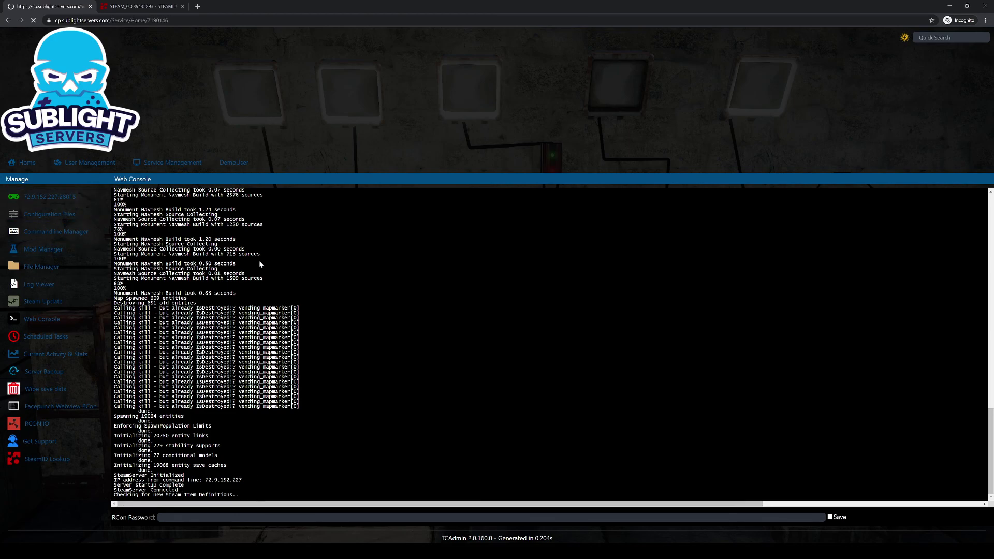